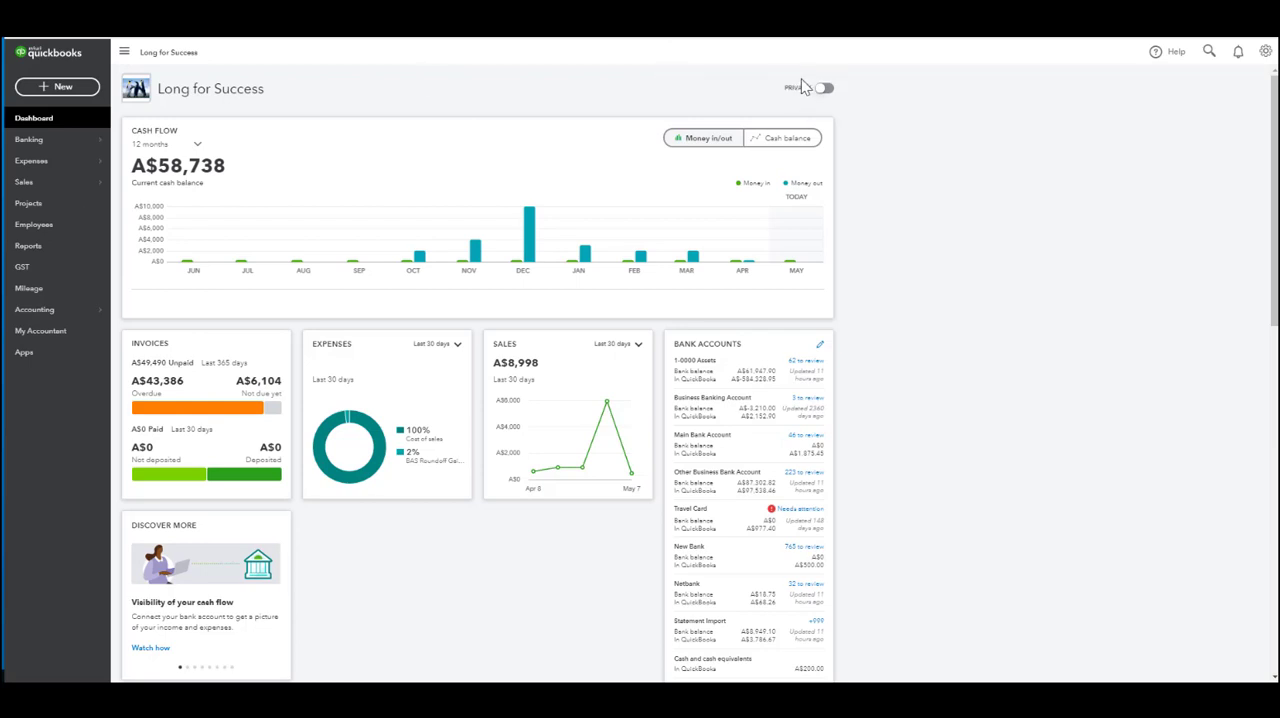
Step: Turn on auto invoice reminders in the company's sales settings
click(1265, 52)
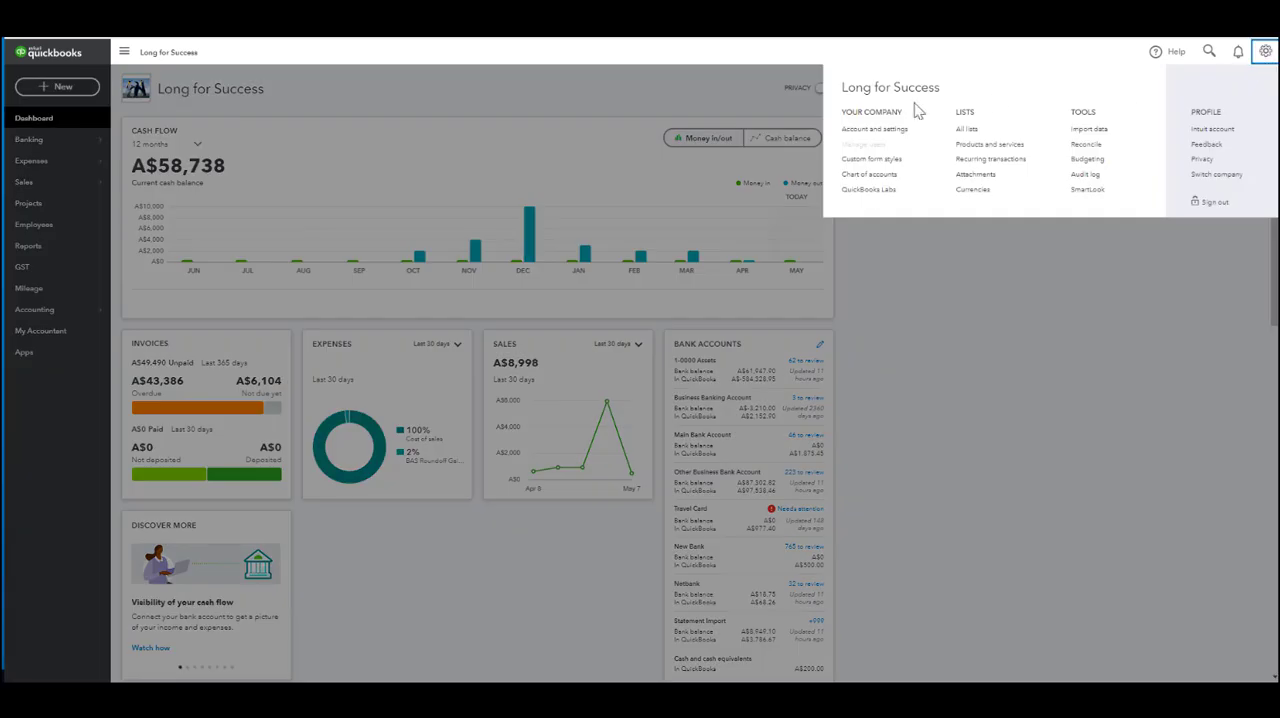
click(872, 132)
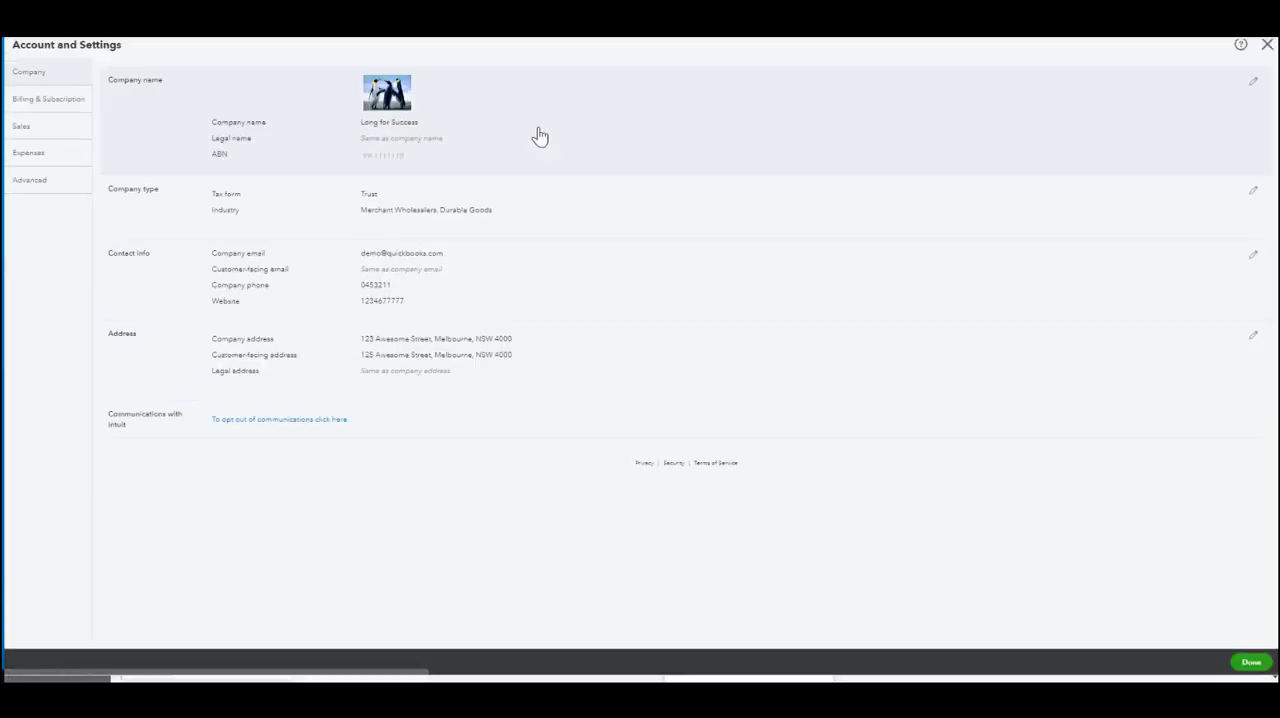
click(40, 142)
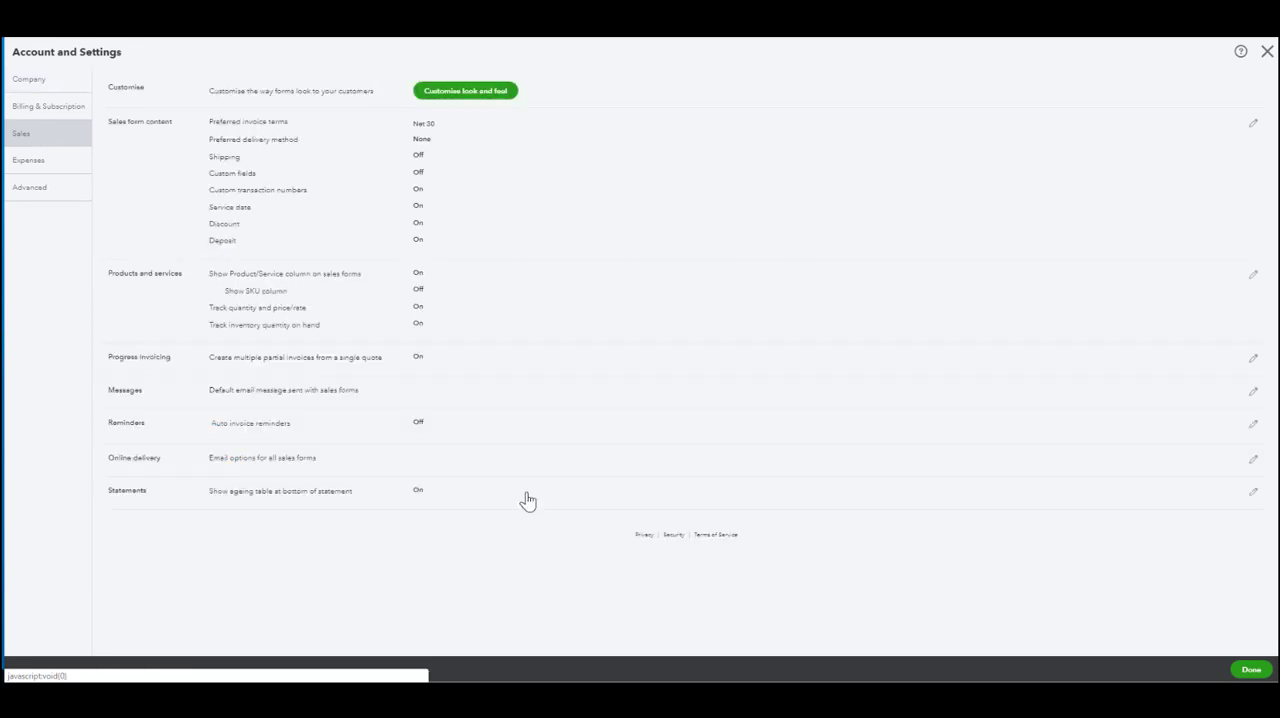
click(165, 435)
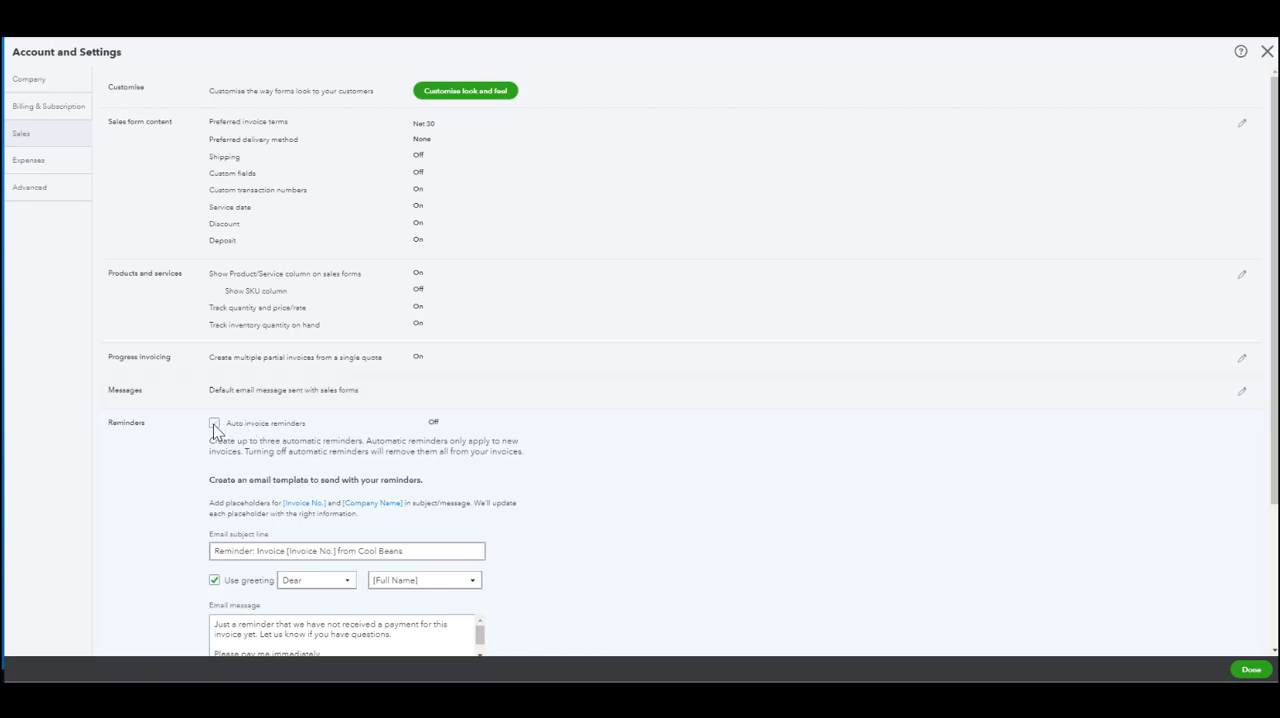
click(214, 423)
Step: Set the first invoice reminder to 7 days before the due date
scroll(700, 431, down, 1)
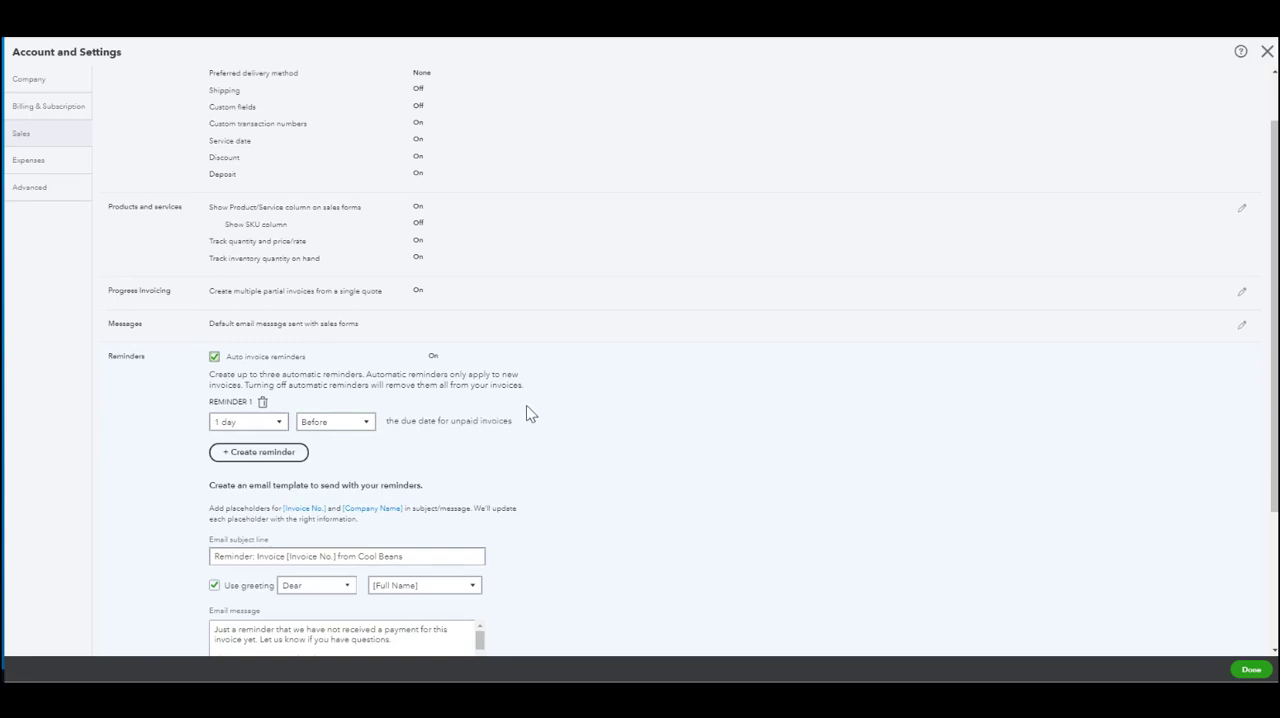
click(240, 426)
click(268, 504)
Step: Add a second invoice reminder for 1 day before the due date
click(287, 460)
click(252, 473)
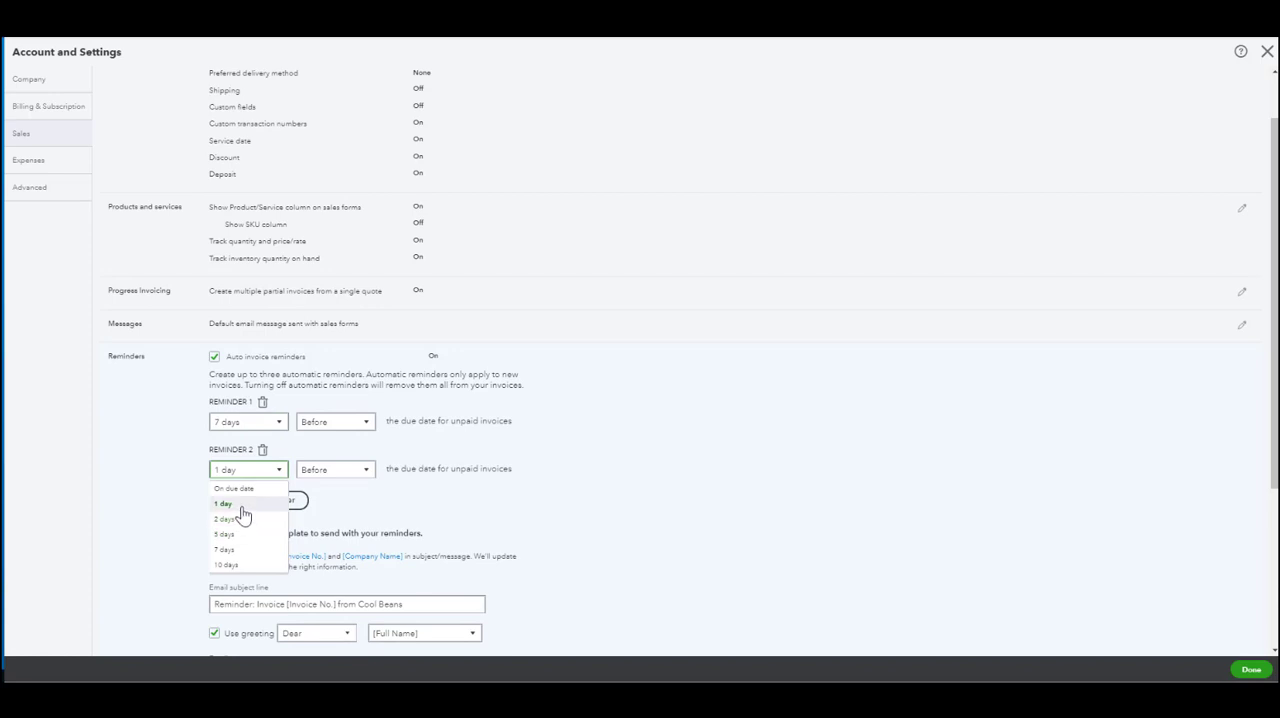
click(243, 505)
click(330, 470)
click(330, 487)
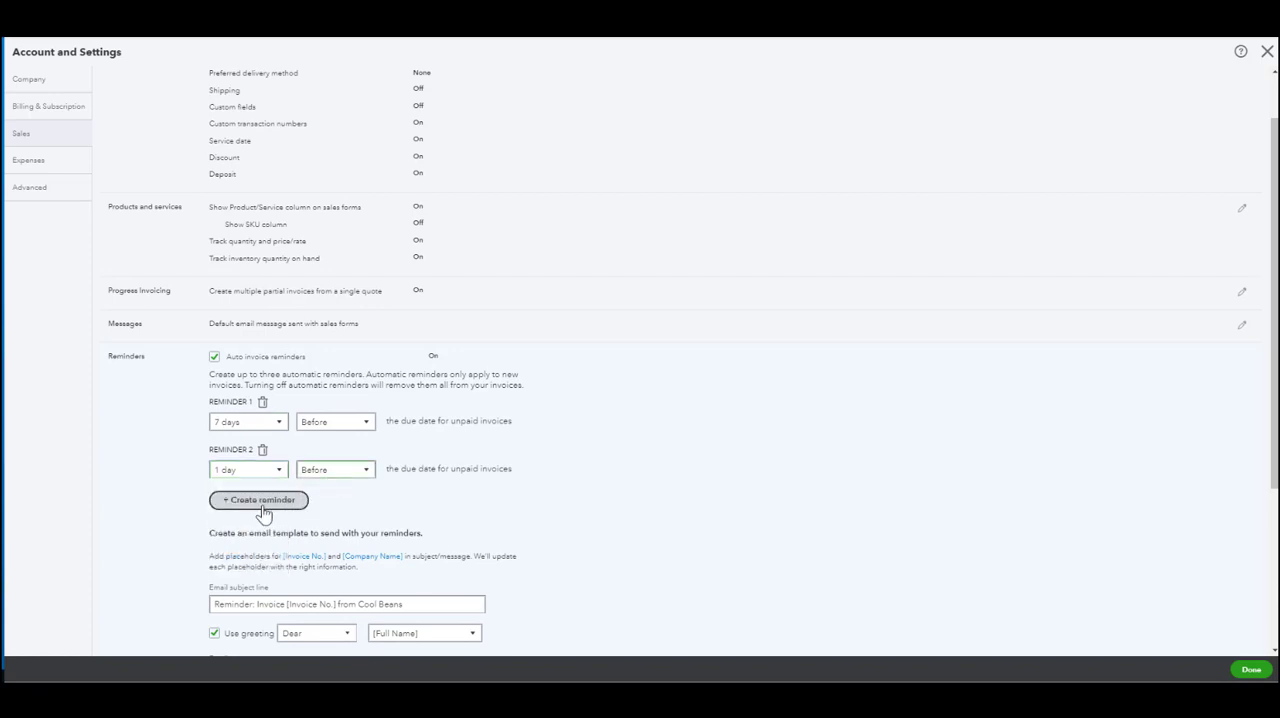
Step: Add a third invoice reminder for 5 days after the due date
click(263, 501)
click(246, 518)
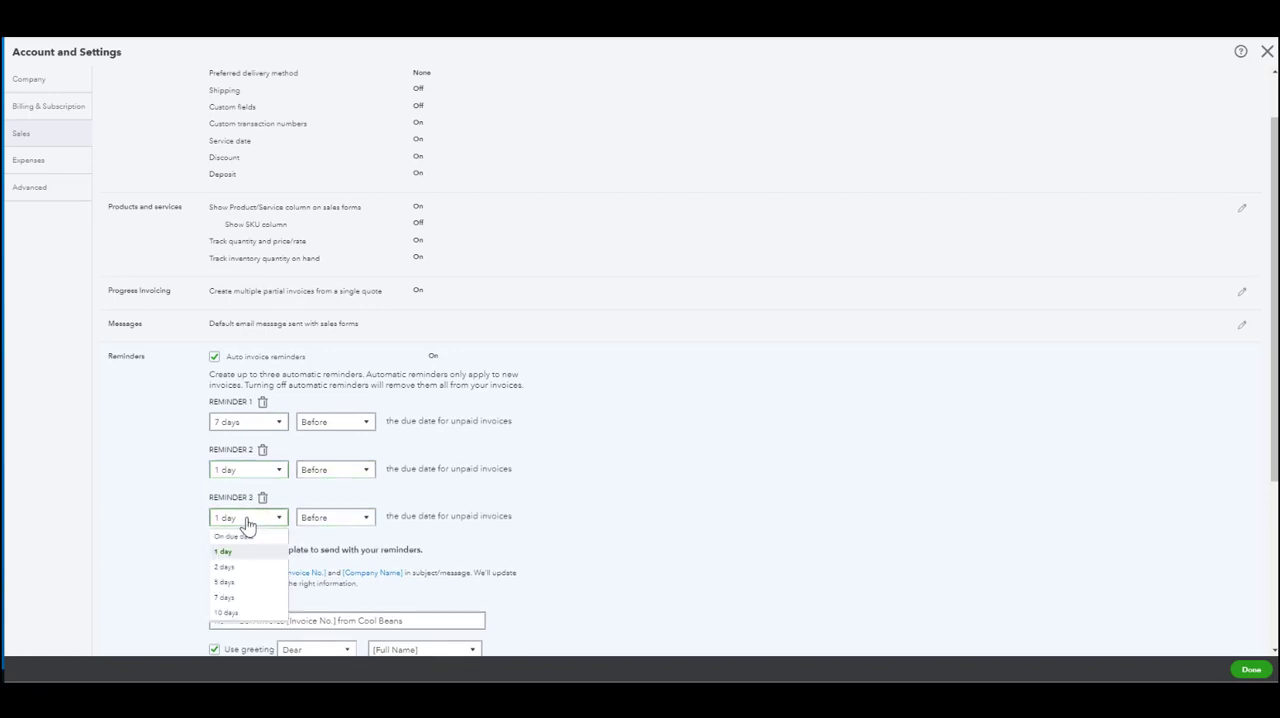
click(243, 584)
click(330, 518)
click(314, 557)
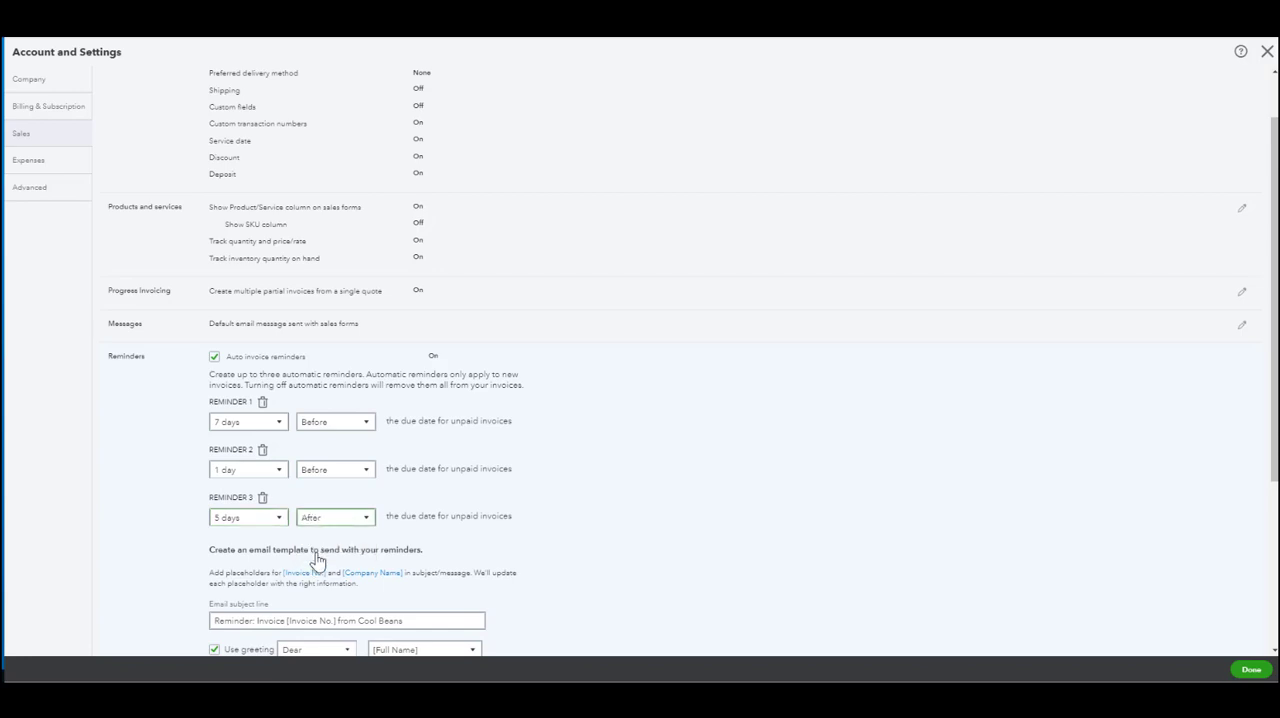
Step: Delete the second invoice reminder, the one for 1 day before the due date
scroll(540, 485, down, 1)
scroll(540, 485, down, 2)
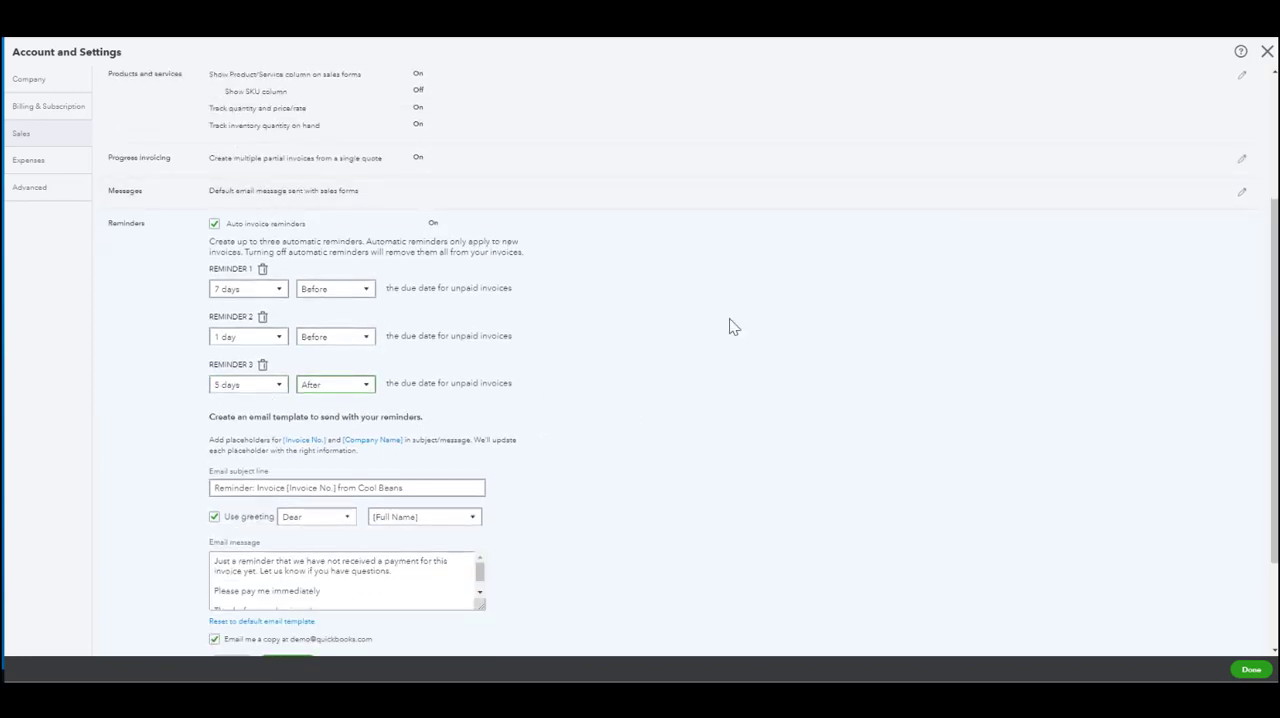
click(262, 317)
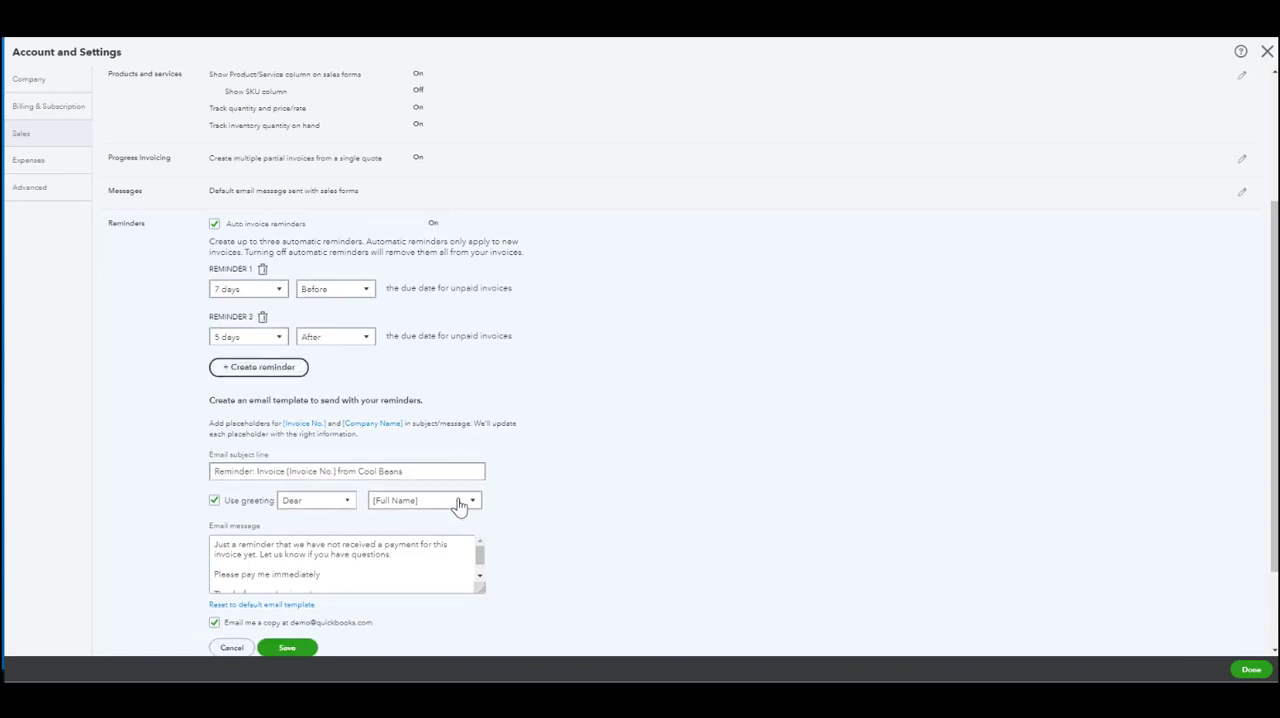
Step: Replace the whole reminder email message with "Please pay your invoice"
scroll(460, 378, down, 2)
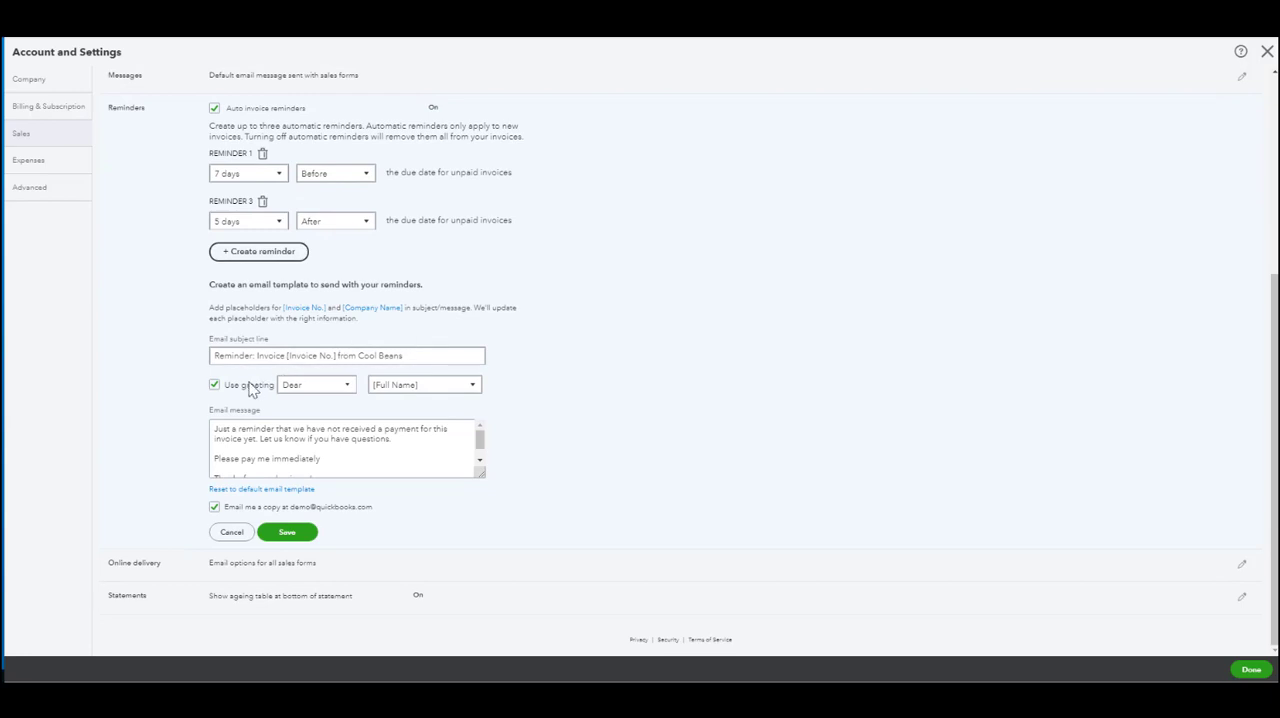
scroll(309, 443, down, 2)
scroll(343, 443, up, 2)
scroll(330, 440, down, 2)
key(ctrl+a)
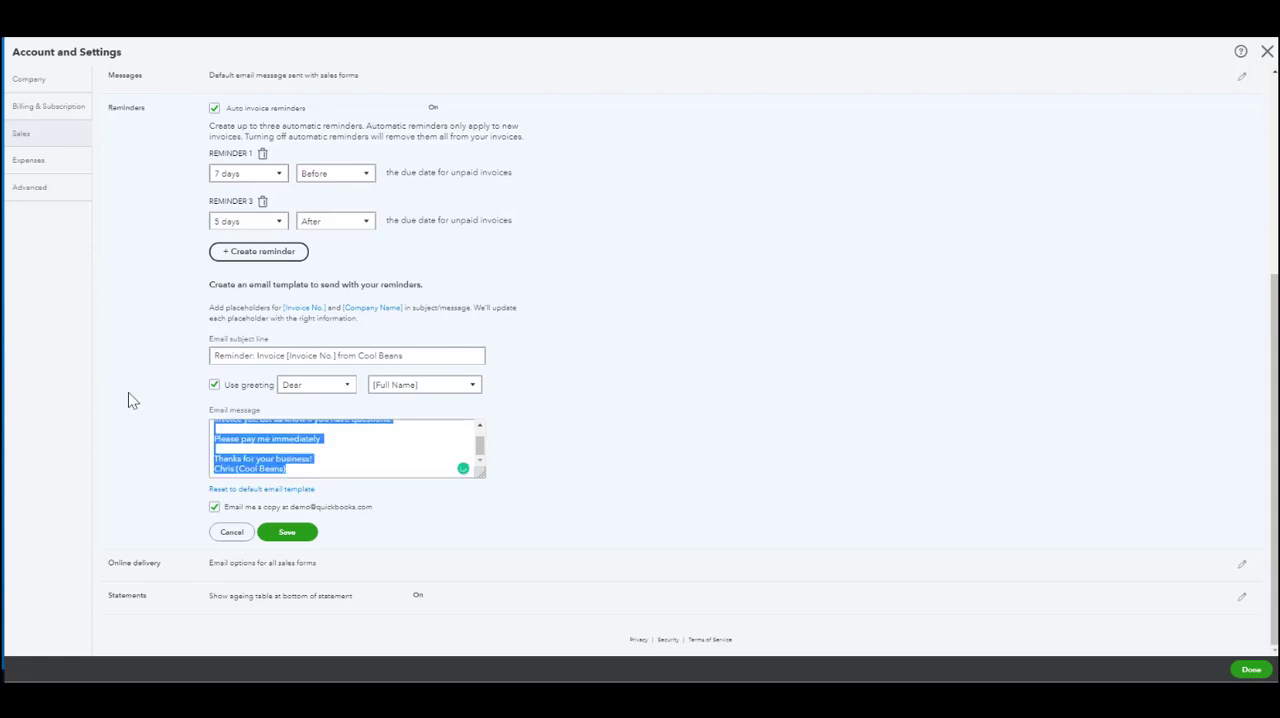
text(Pleas)
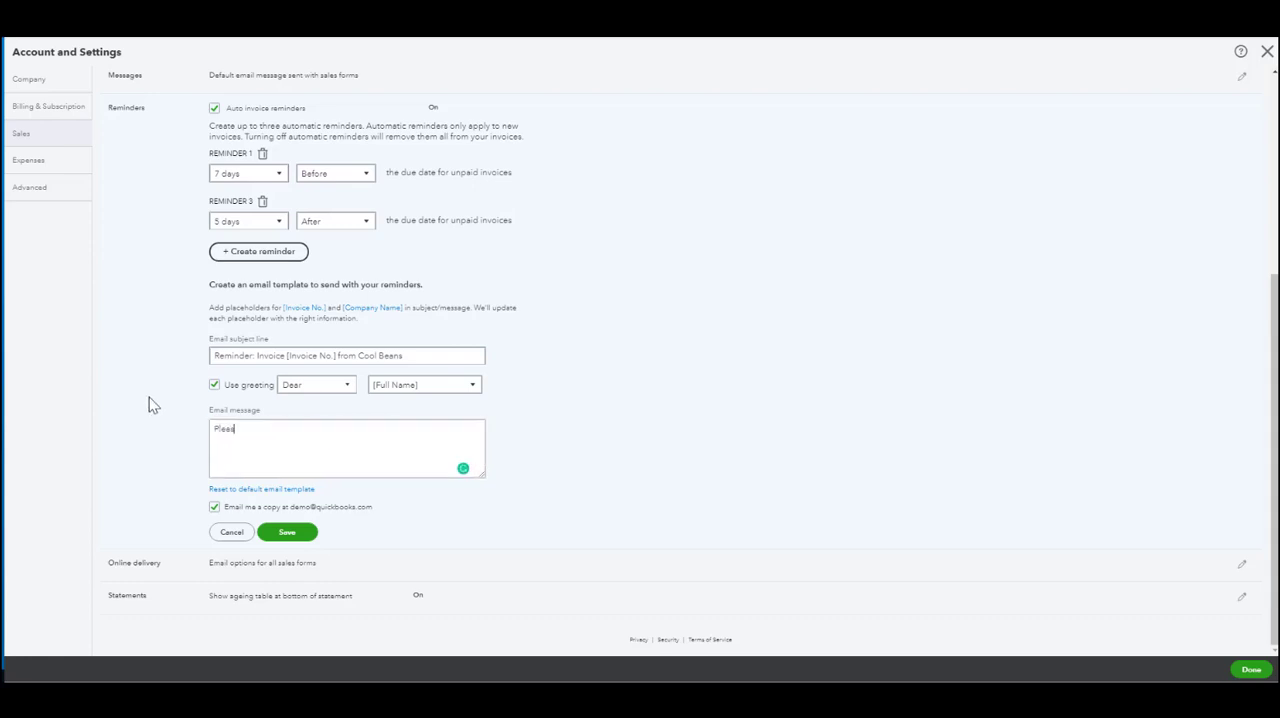
text(e pay your invoice)
Step: Reset the reminder email to the default template and save the reminders with the emailed copy to the company turned off
click(291, 490)
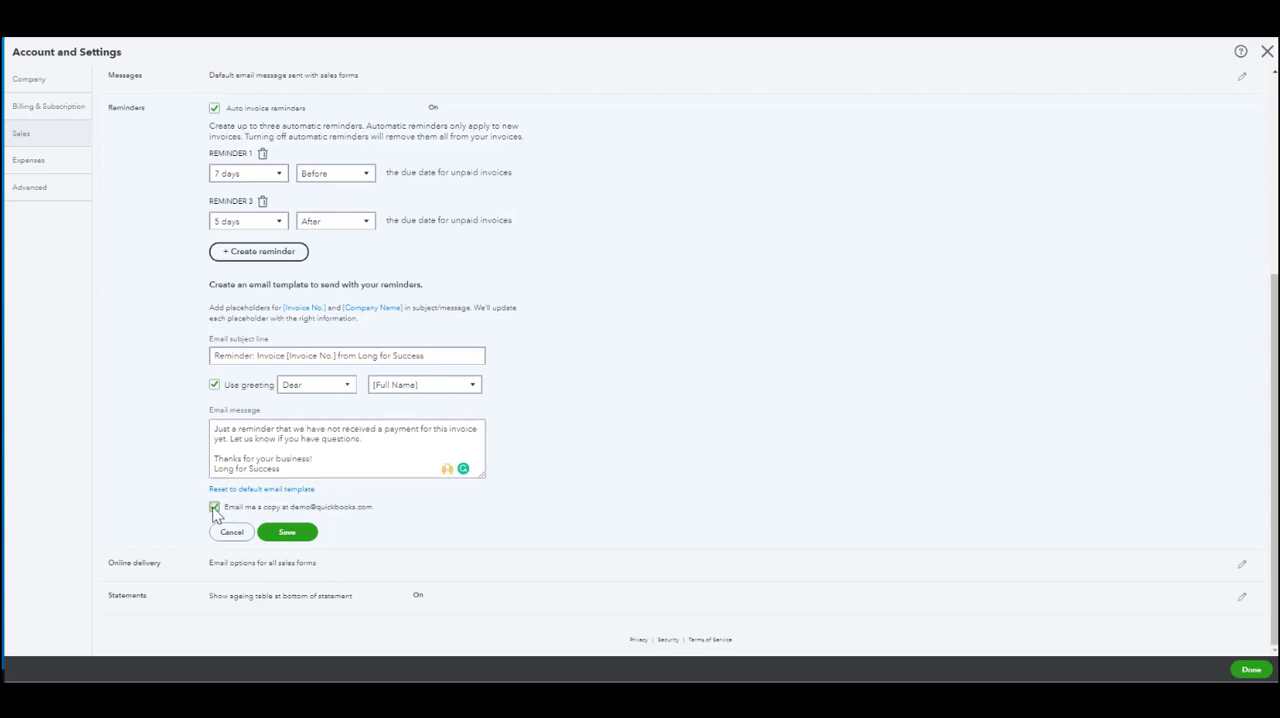
drag(283, 513, 393, 516)
click(290, 513)
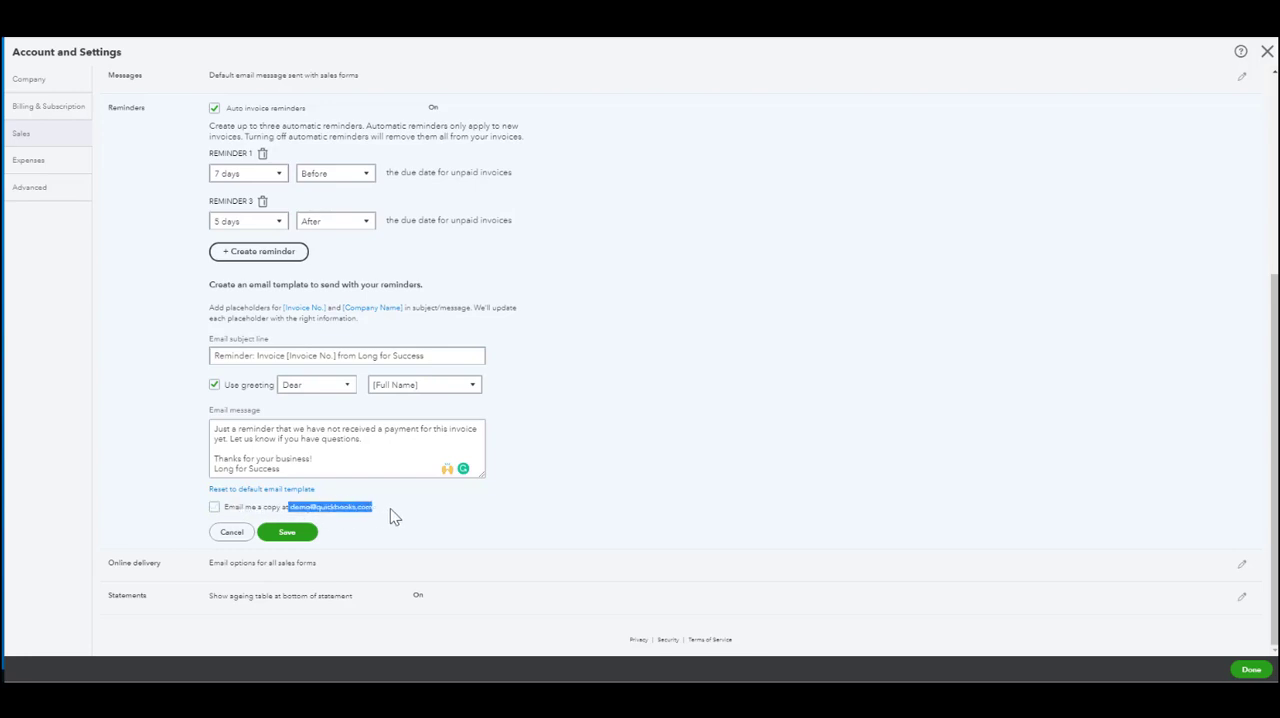
click(290, 532)
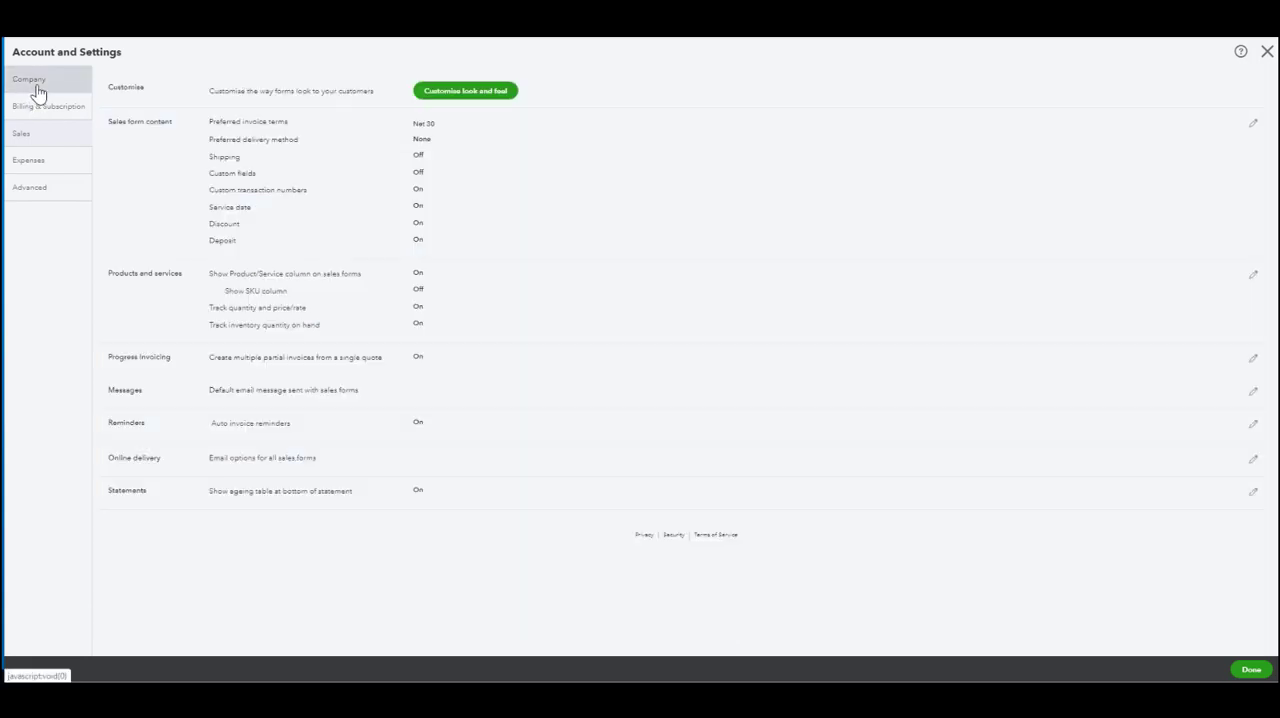
Step: Enter a new company email in the company's contact info and save it
click(36, 92)
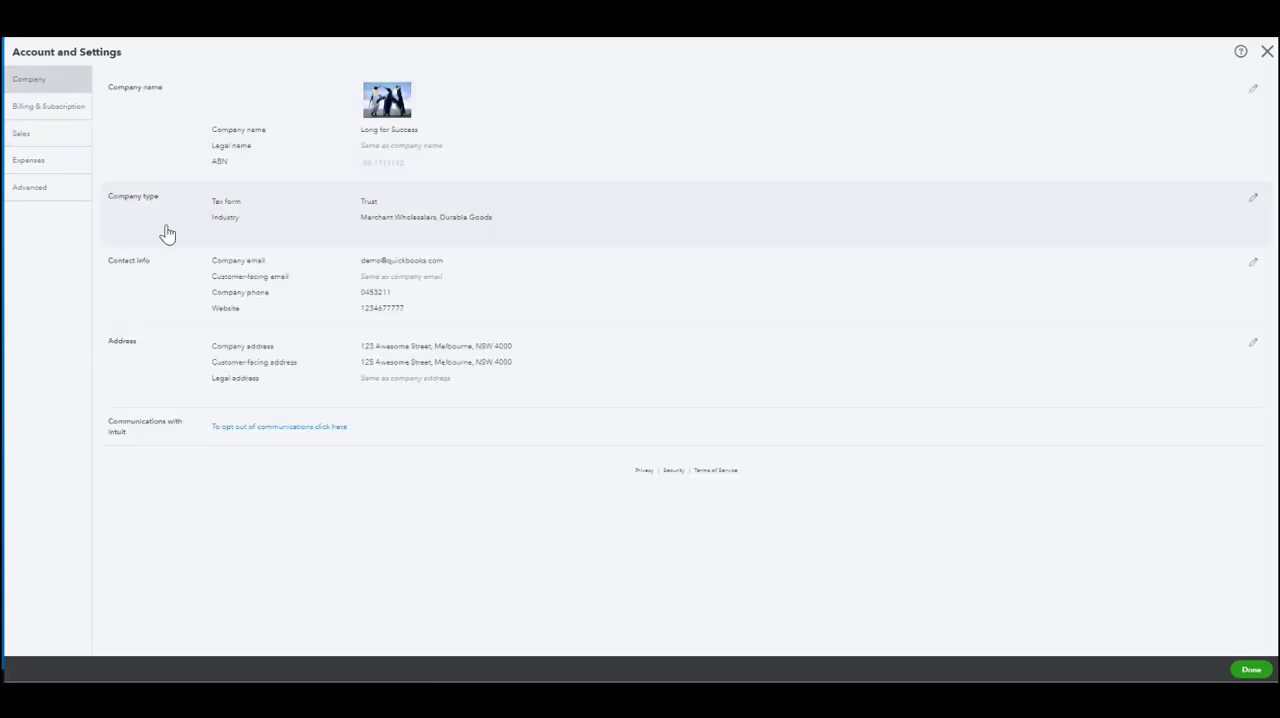
click(164, 282)
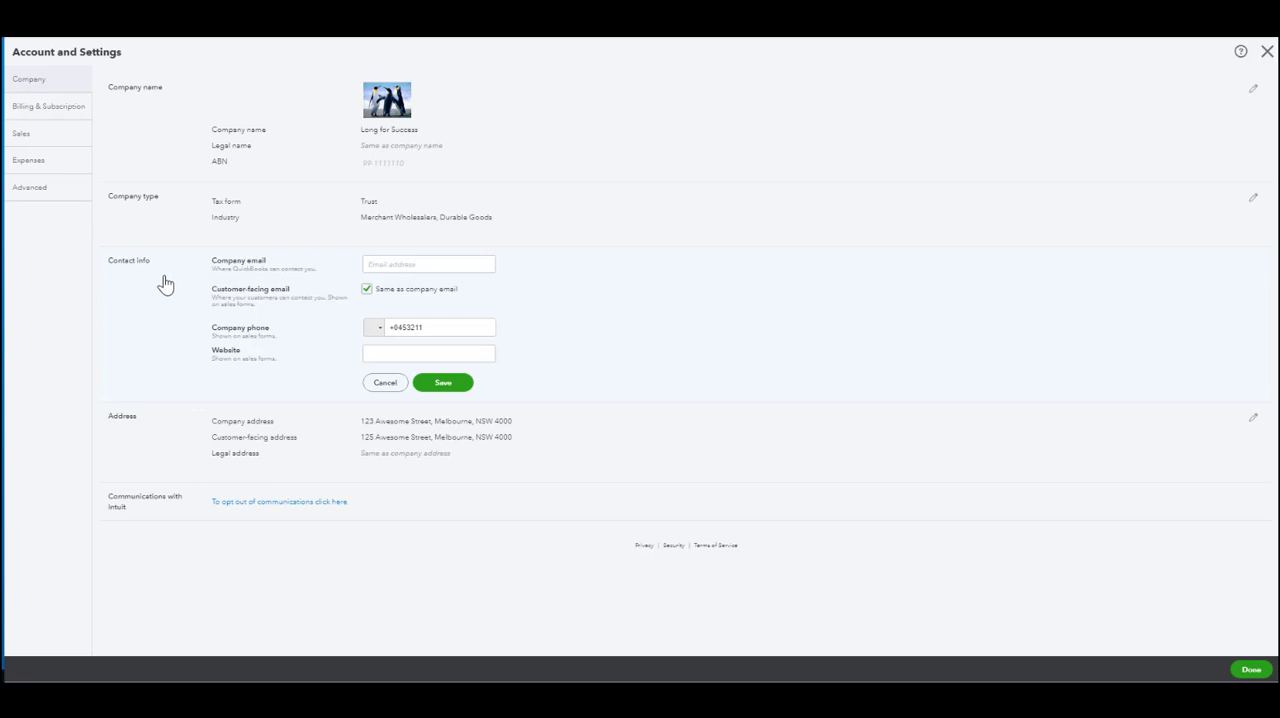
click(376, 260)
click(440, 383)
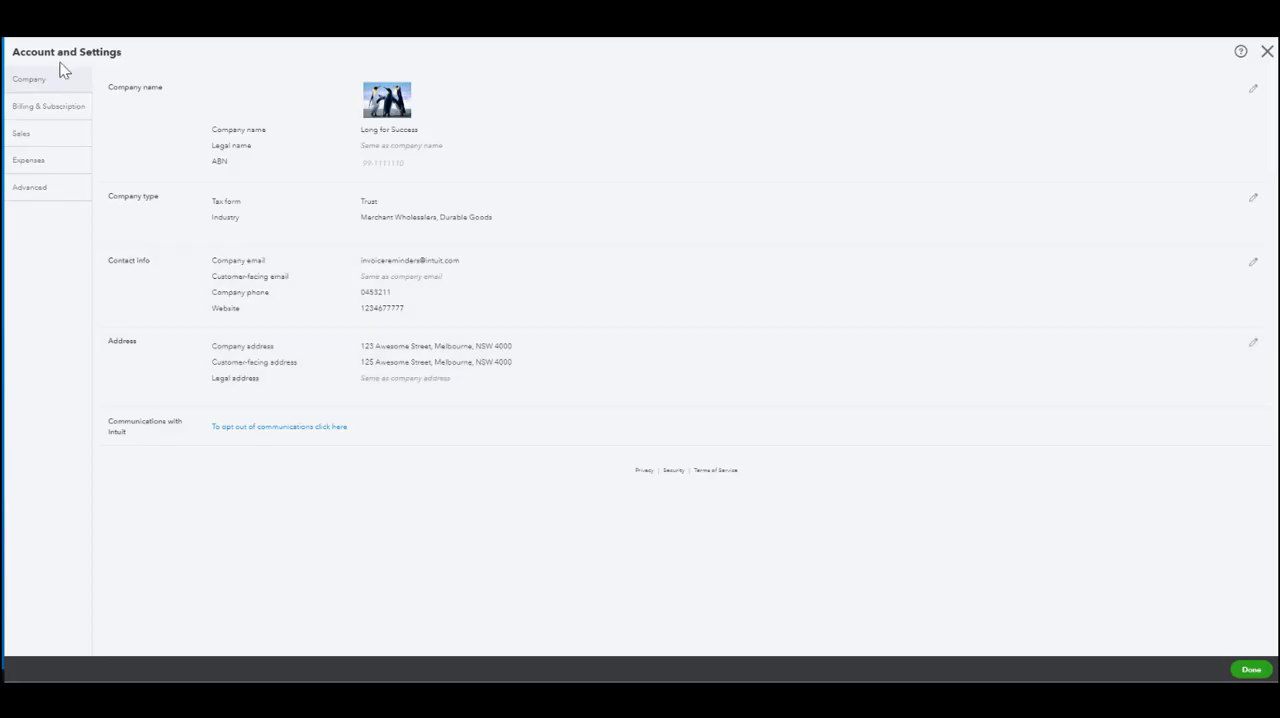
Step: Review the reminder schedule and copy email address in the sales settings, then save and close the settings
click(36, 139)
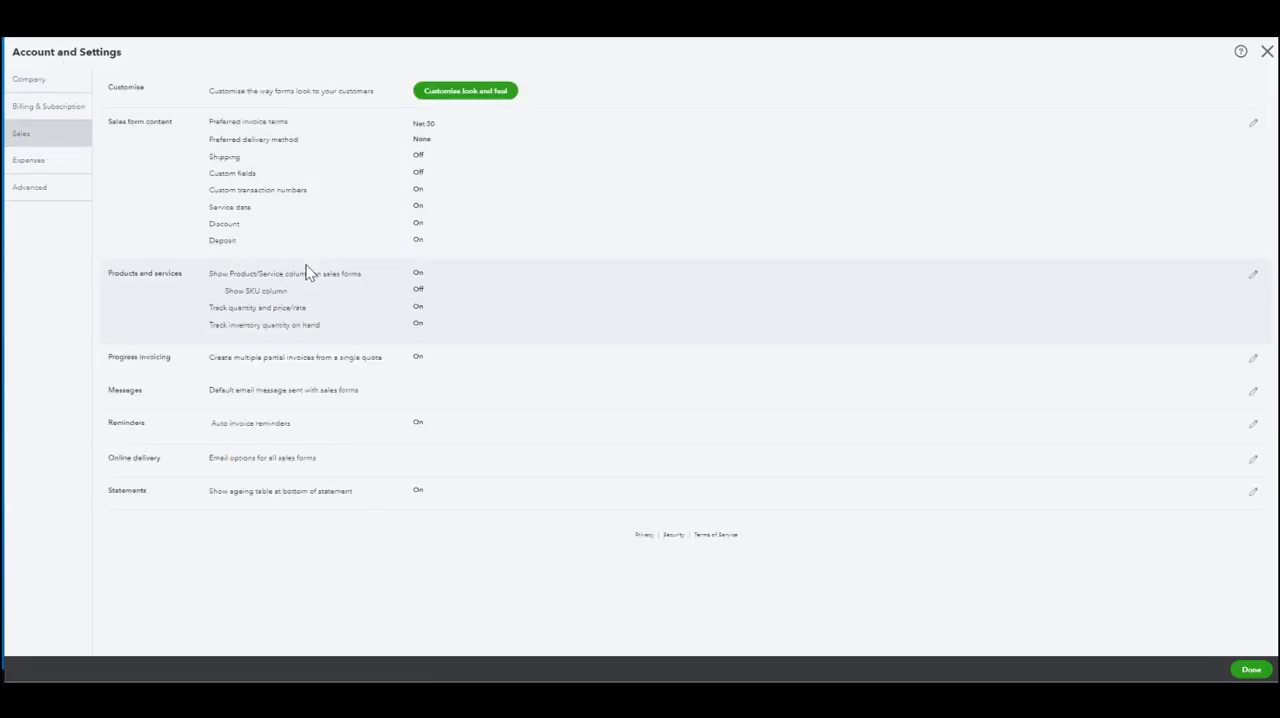
click(174, 428)
scroll(372, 400, down, 2)
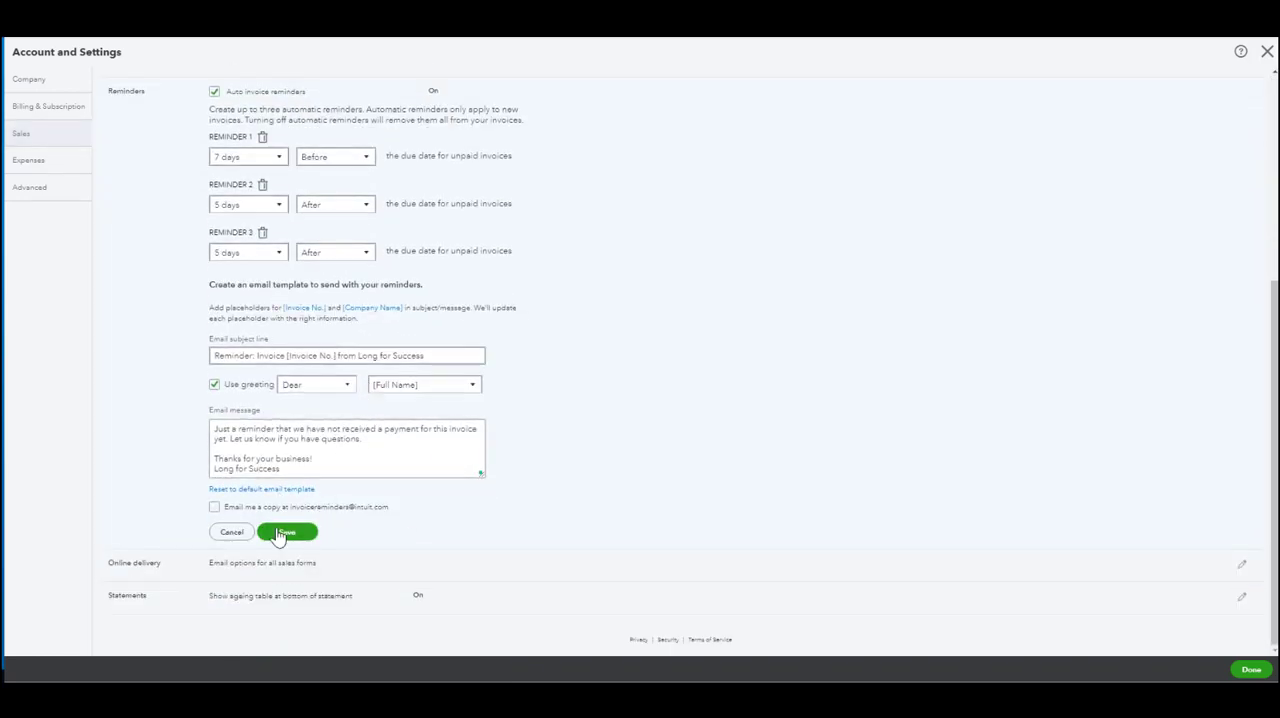
scroll(390, 300, up, 2)
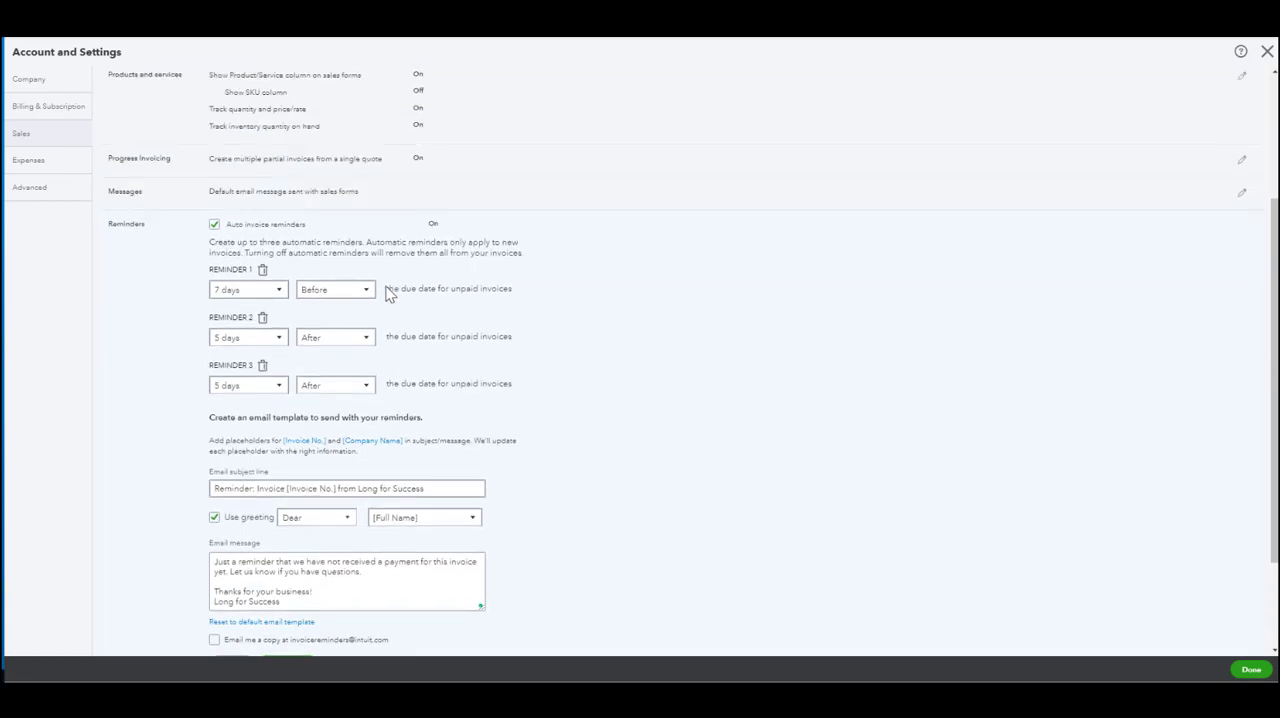
scroll(277, 507, down, 2)
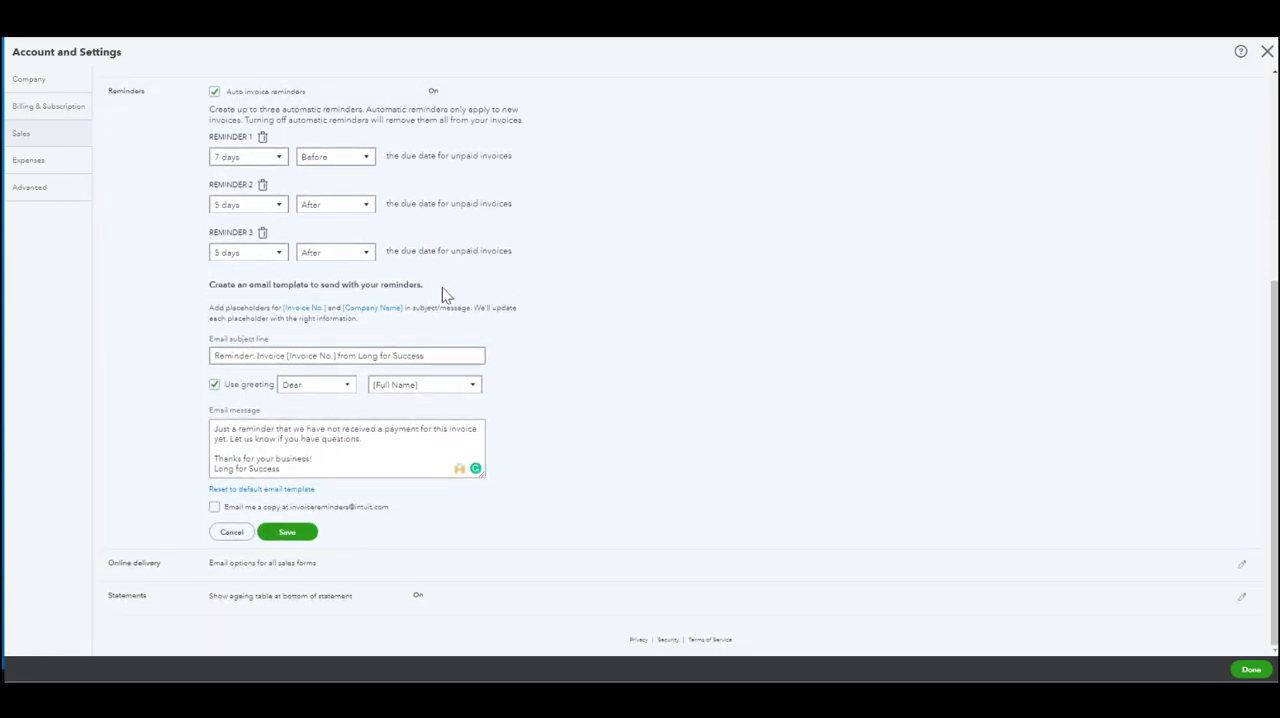
click(287, 532)
click(1268, 52)
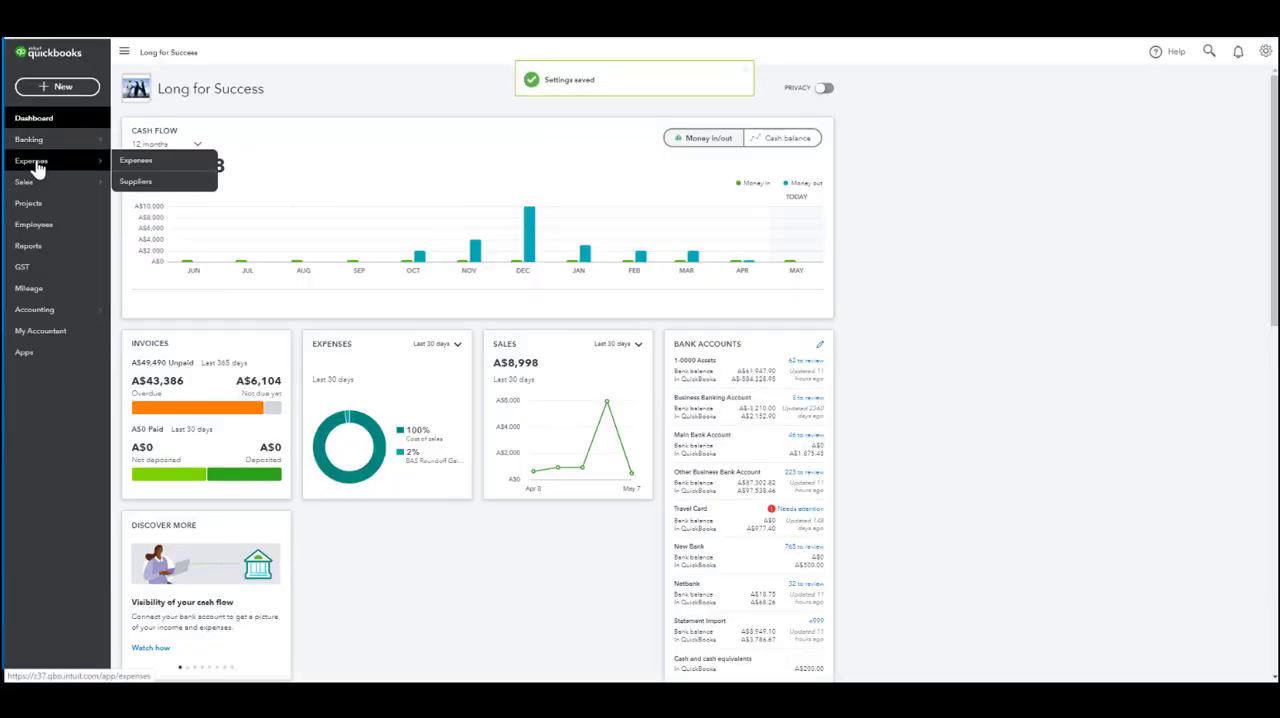
Step: Select the second, third and fourth invoices in the invoice list and start sending reminders for them as a batch
mouse_move(57, 188)
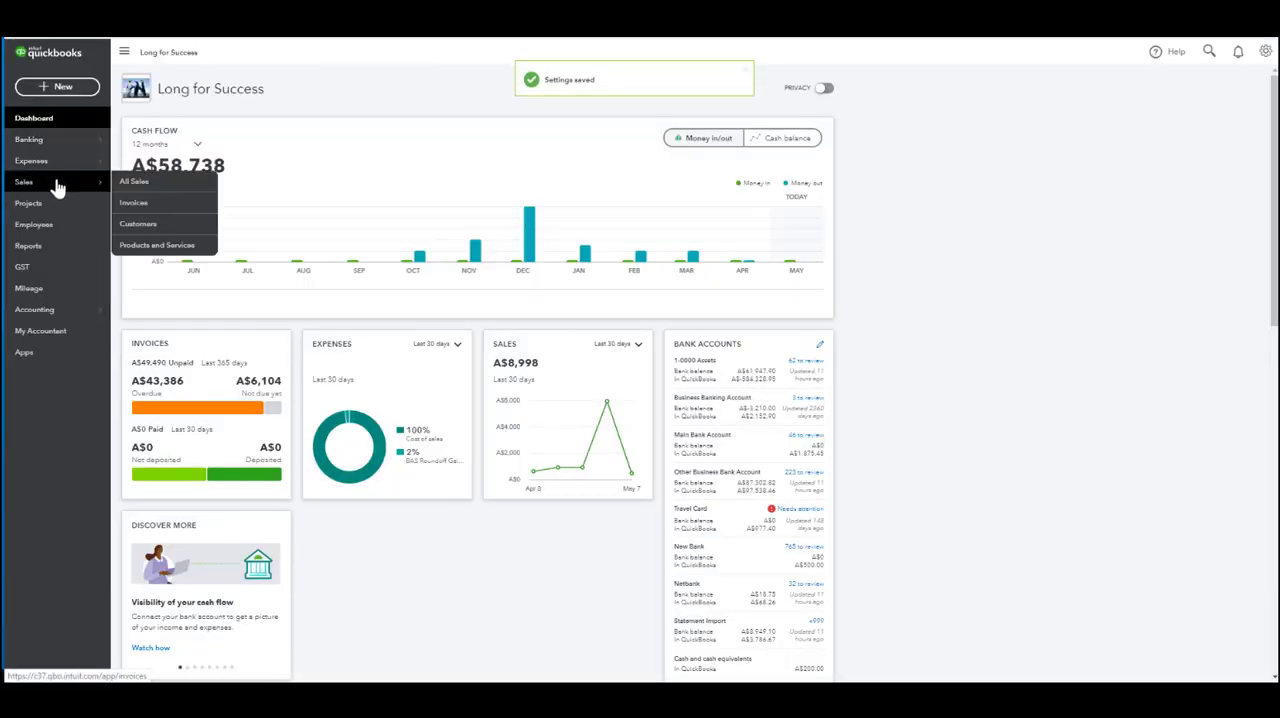
click(167, 208)
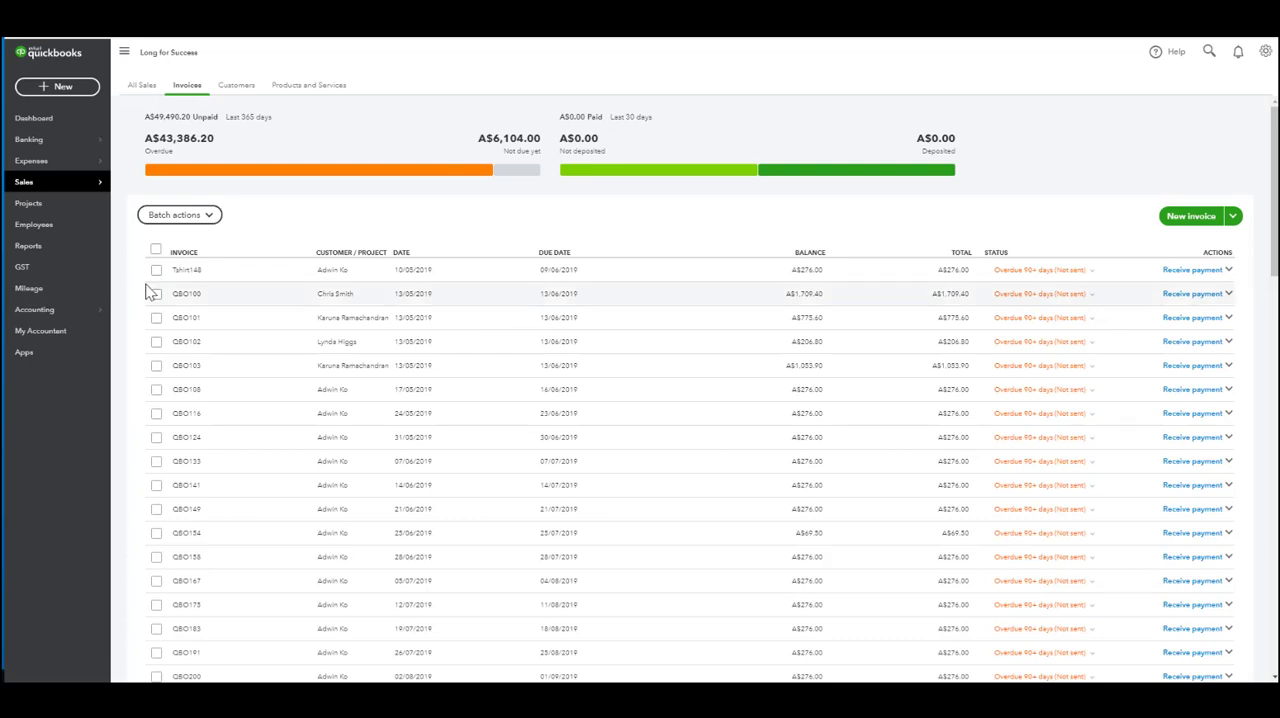
click(156, 293)
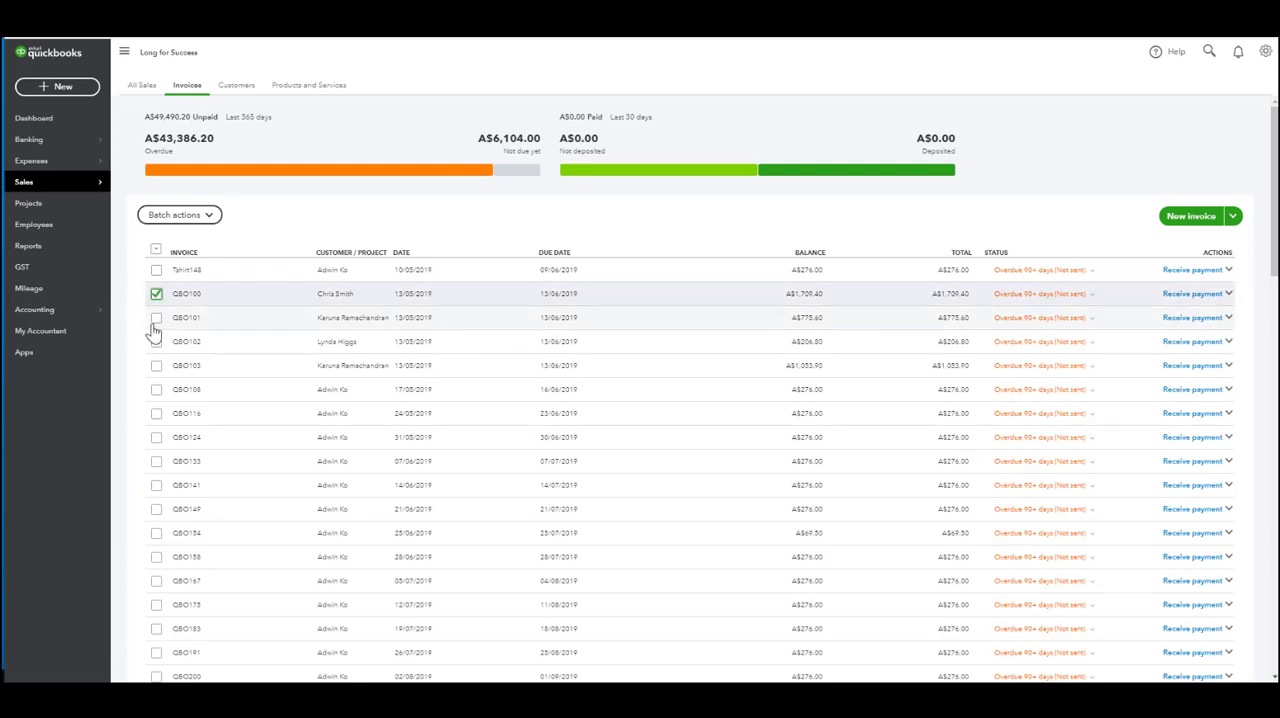
click(156, 317)
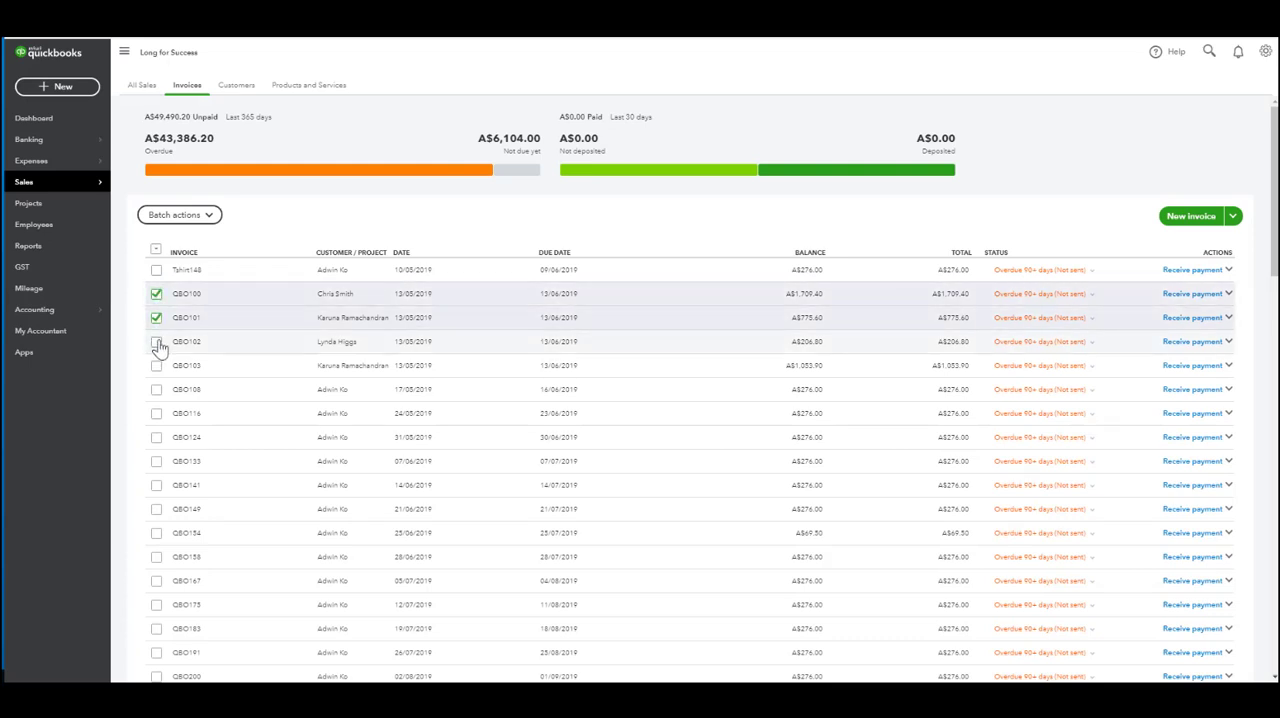
click(178, 215)
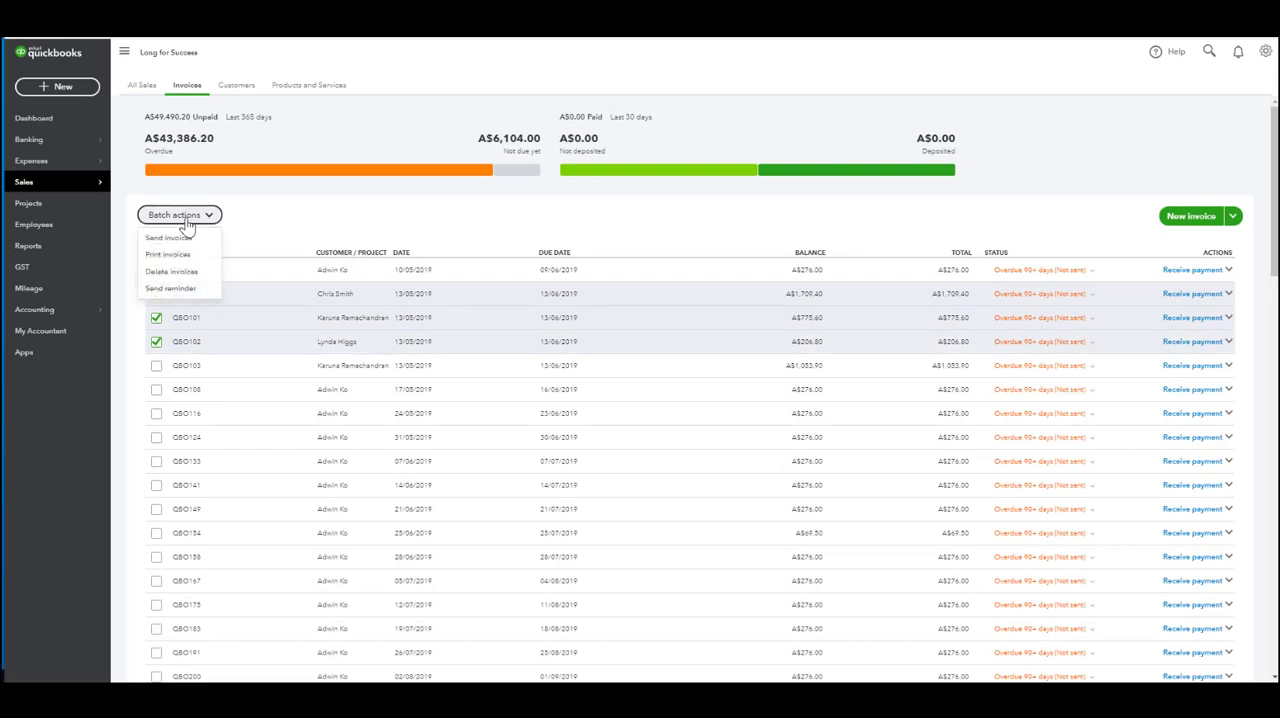
click(176, 290)
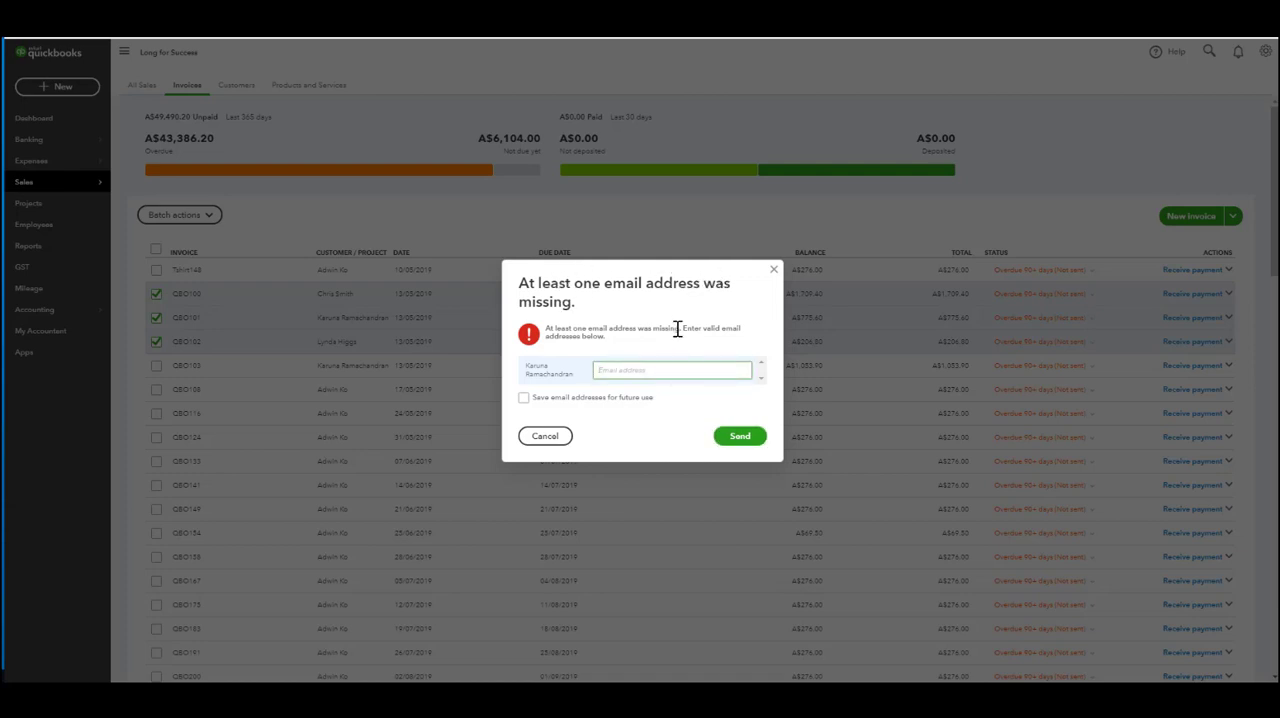
Step: Enter the missing customer's email, save it for future use, and send the invoice reminders
click(523, 399)
click(523, 399)
click(737, 443)
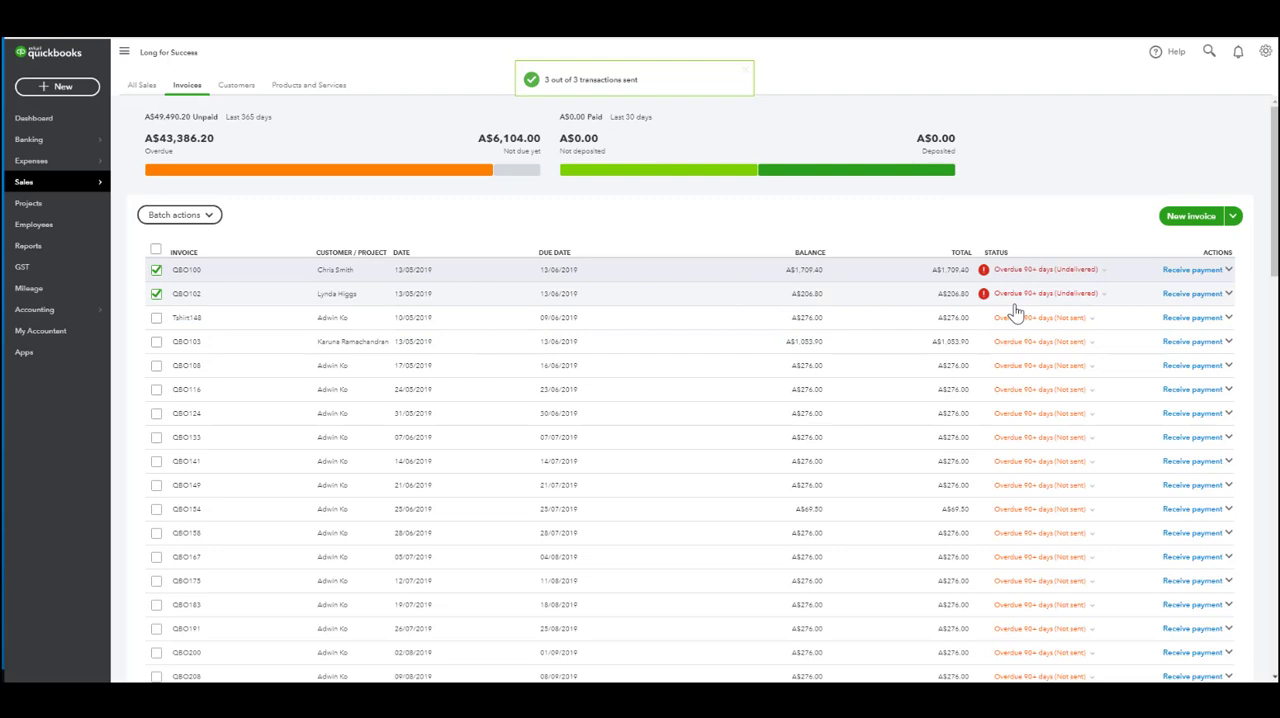
scroll(1015, 313, down, 10)
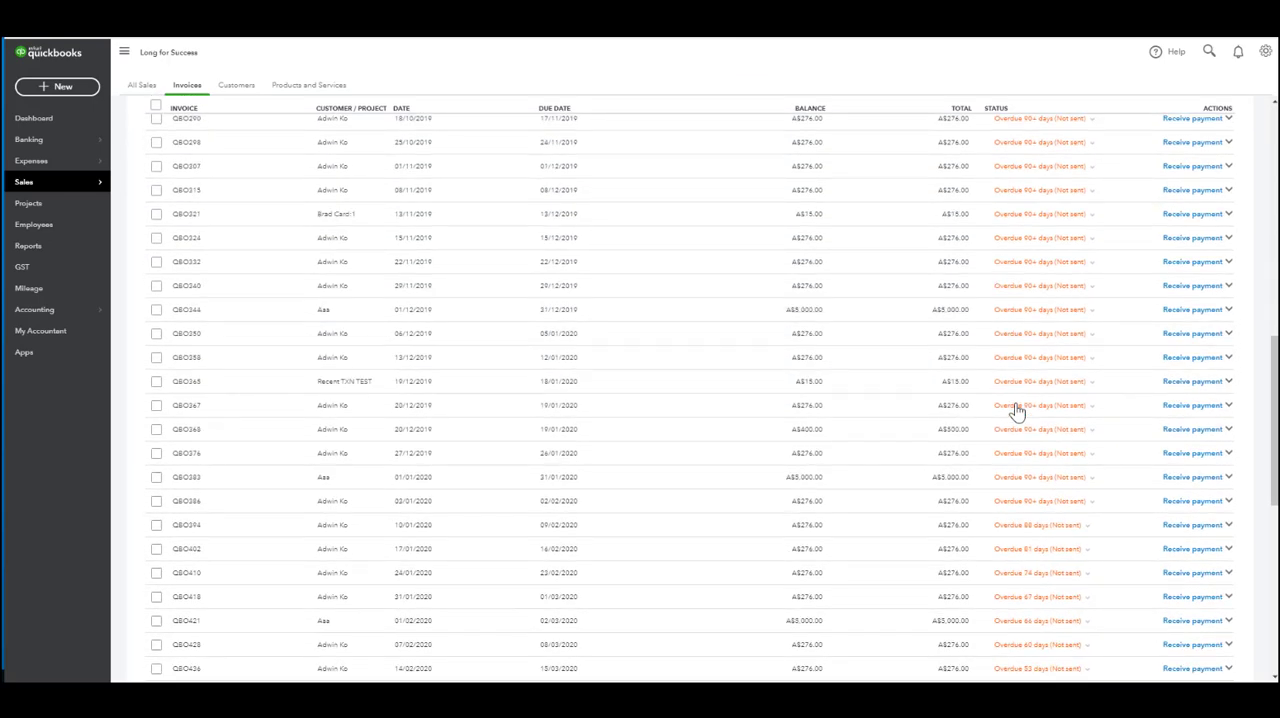
scroll(1015, 410, down, 10)
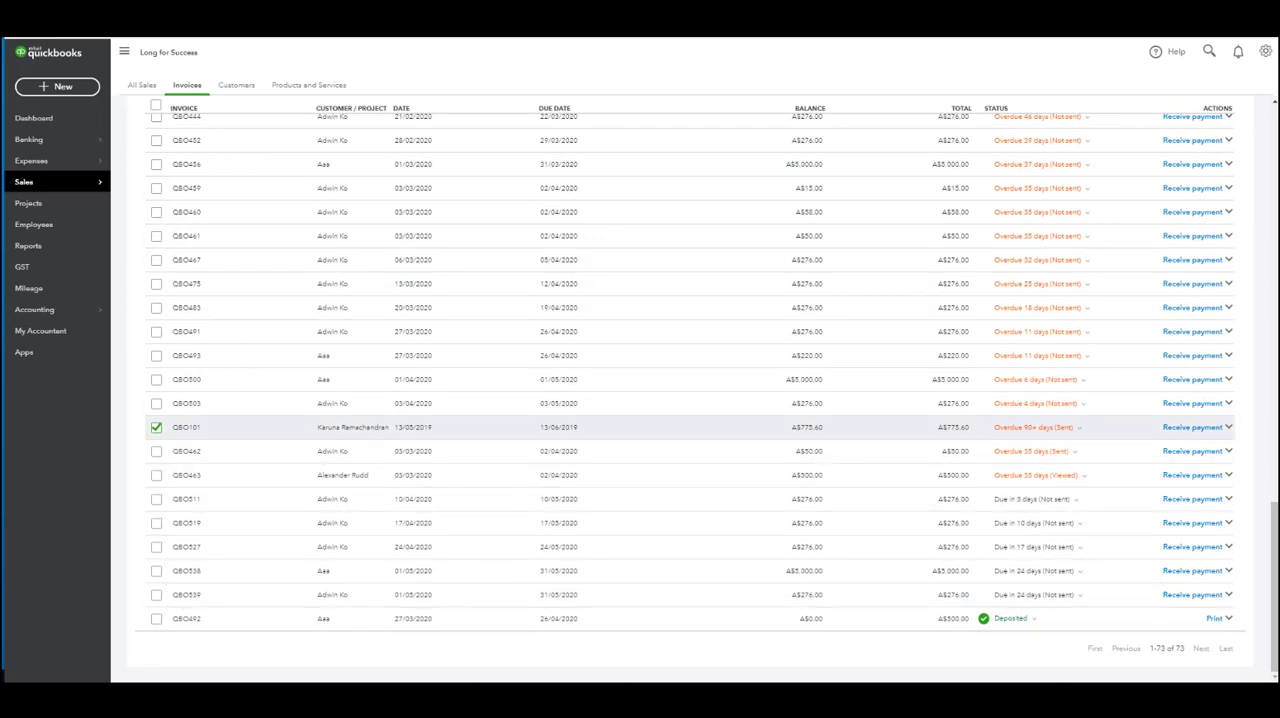
Step: Switch to the QuickBooks Community help article and read how invoices with sent reminders are marked in the Status column
click(238, 22)
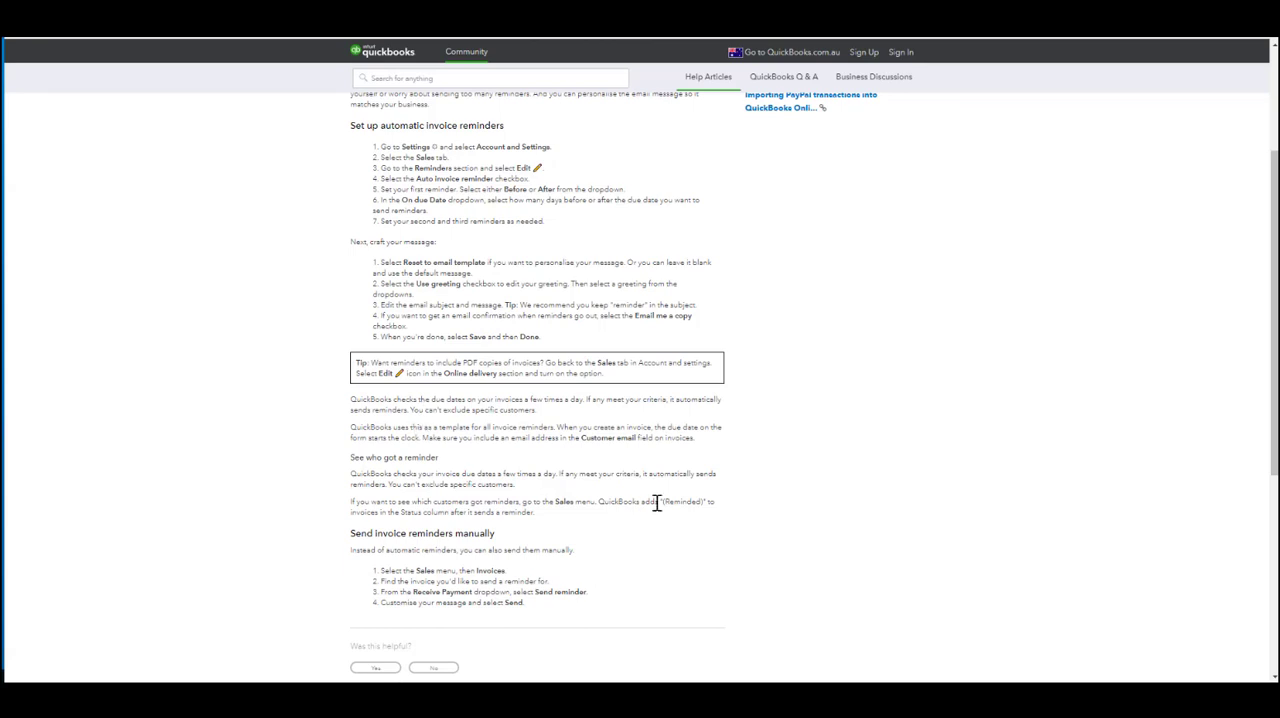
drag(663, 501, 703, 501)
click(777, 500)
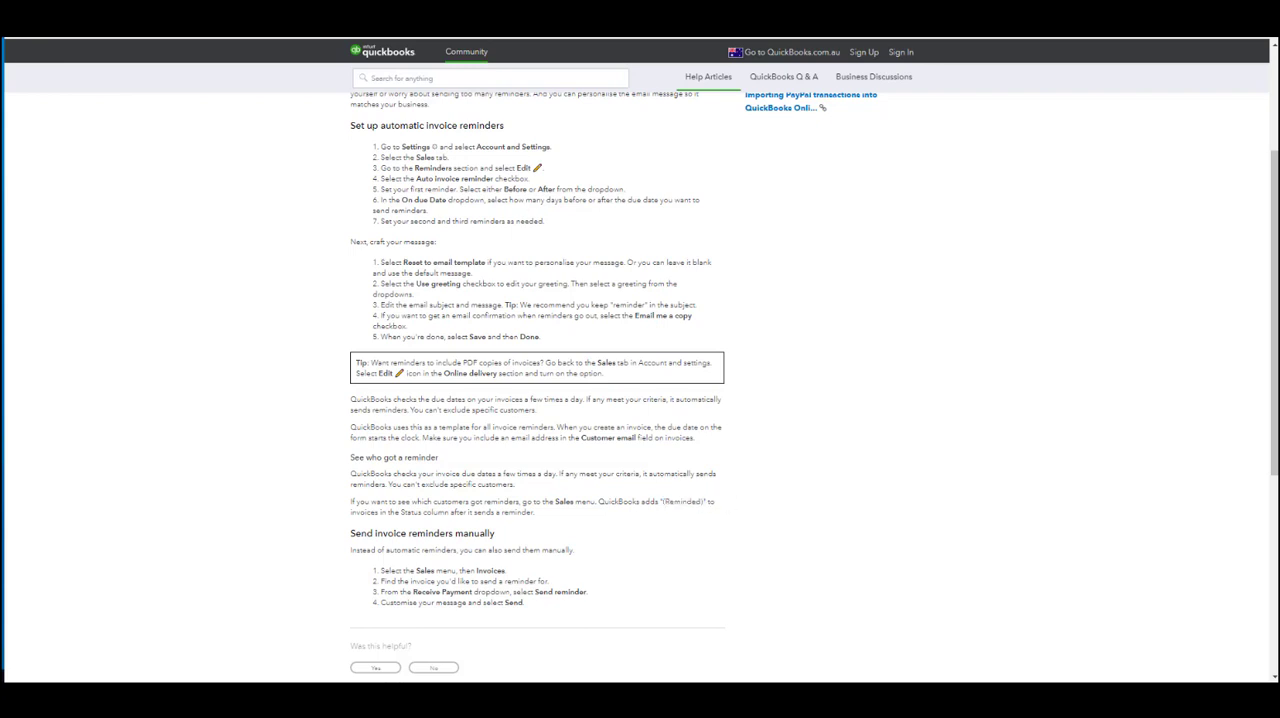